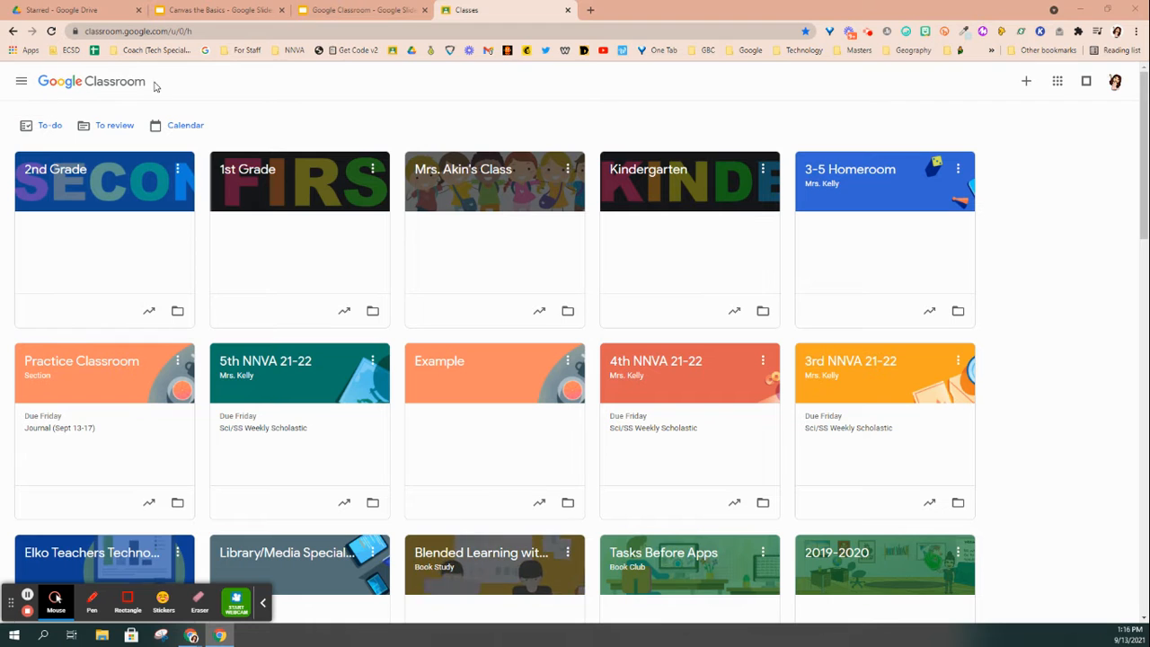
- Look through the main navigation menu for the taught classes, enrolled classes, archived classes and settings entries
{"action": "left_click", "coordinate": [24, 86]}
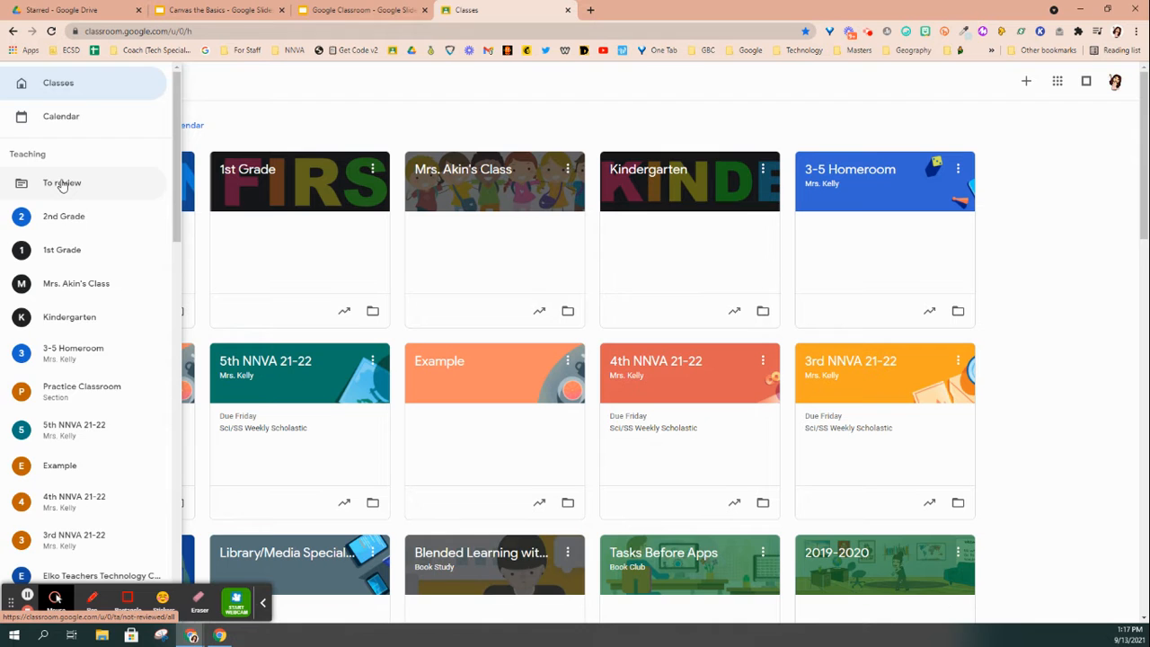
{"action": "scroll", "coordinate": [61, 184], "scroll_direction": "down", "scroll_amount": 15}
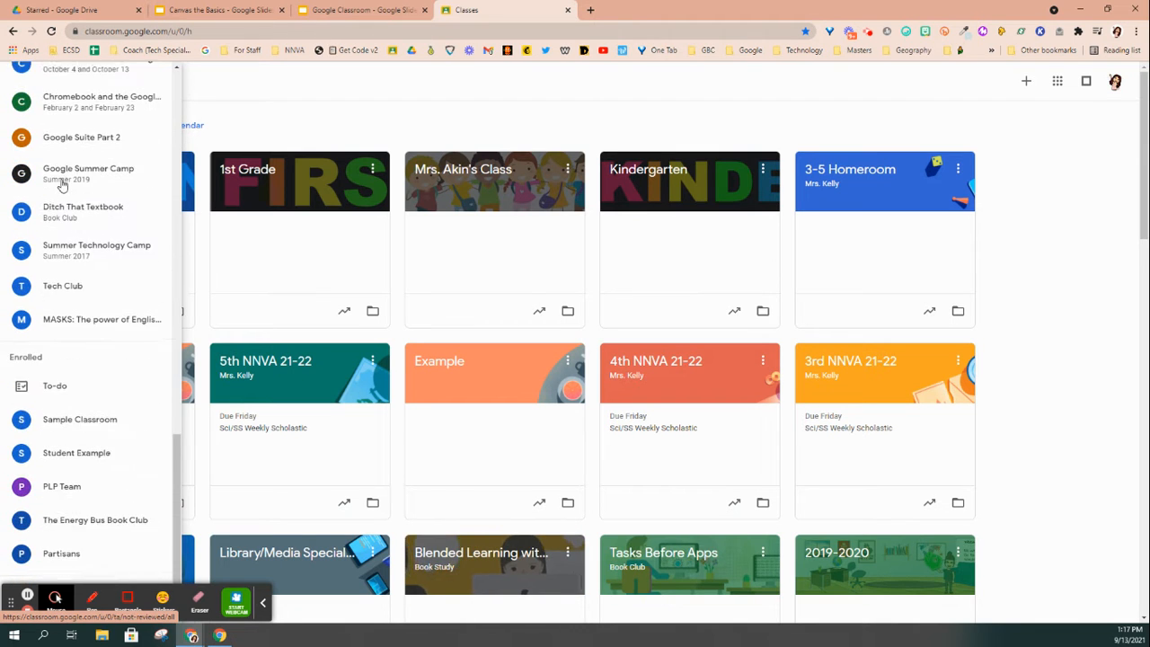
{"action": "scroll", "coordinate": [61, 184], "scroll_direction": "down", "scroll_amount": 1}
{"action": "scroll", "coordinate": [104, 522], "scroll_direction": "down", "scroll_amount": 2}
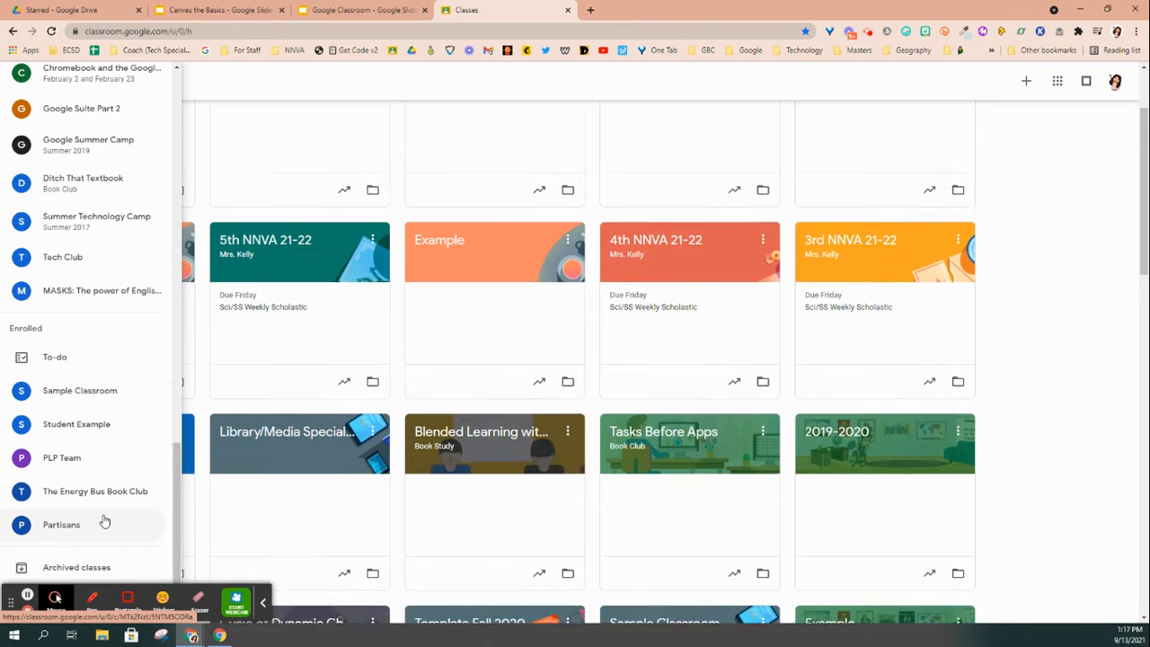
{"action": "left_click_drag", "start_coordinate": [65, 602], "coordinate": [933, 589]}
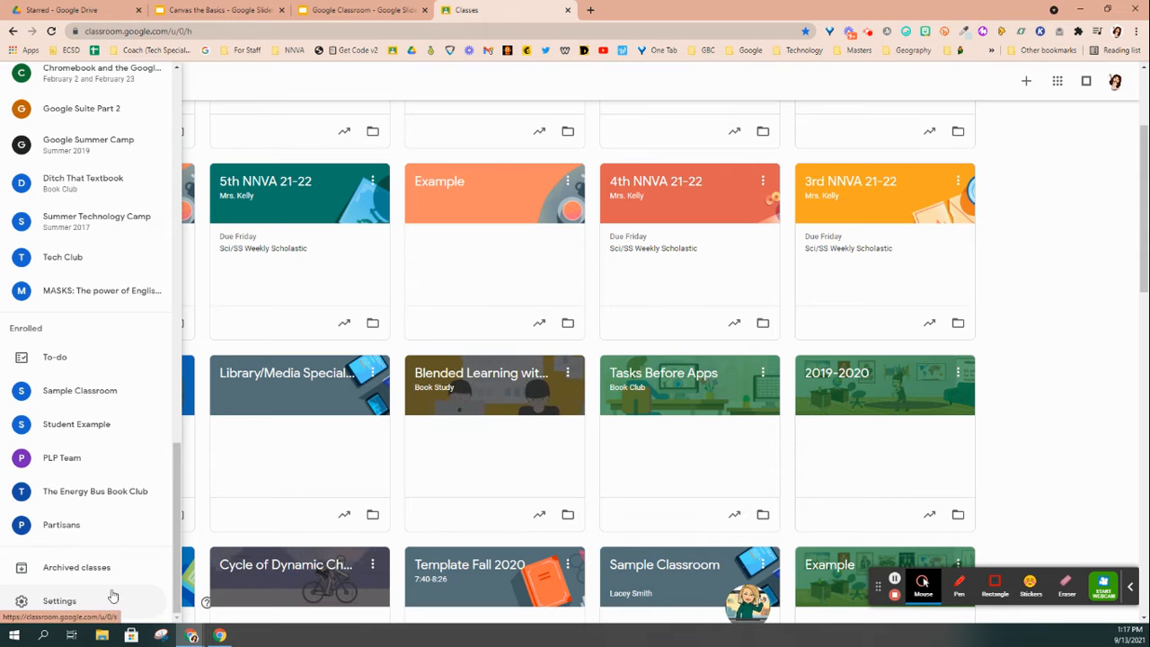
{"action": "scroll", "coordinate": [113, 543], "scroll_direction": "up", "scroll_amount": 15}
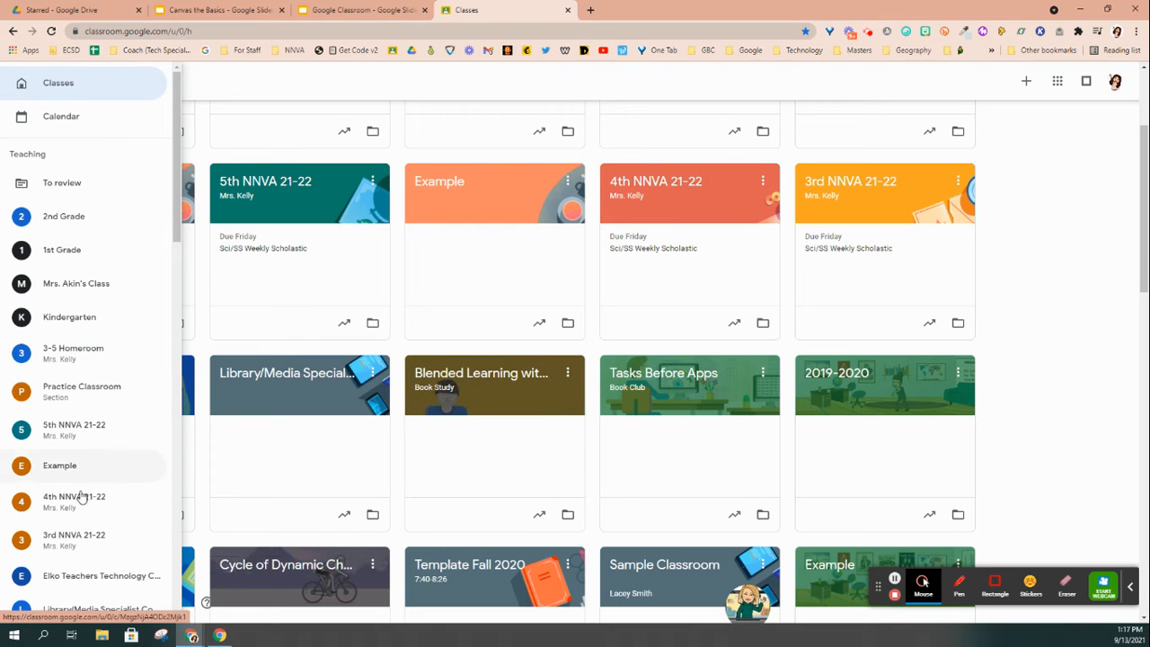
{"action": "left_click", "coordinate": [243, 90]}
{"action": "scroll", "coordinate": [292, 125], "scroll_direction": "up", "scroll_amount": 3}
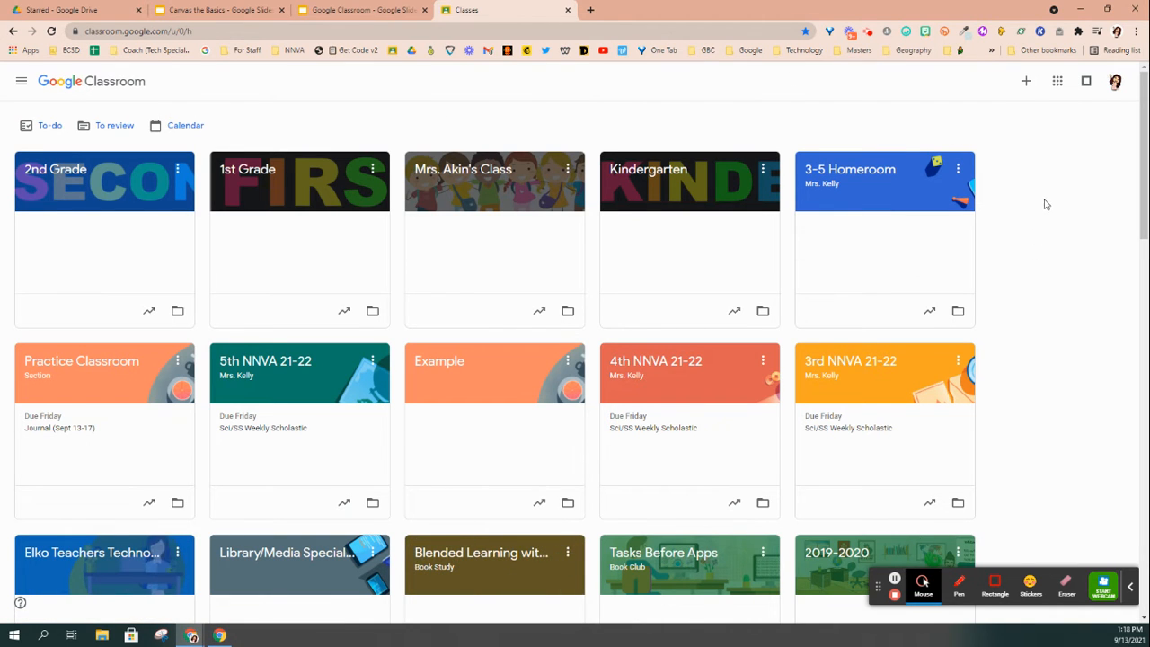
- Start creating a new class without linking it to the SIS and name it "Example #2"
{"action": "left_click", "coordinate": [1027, 84]}
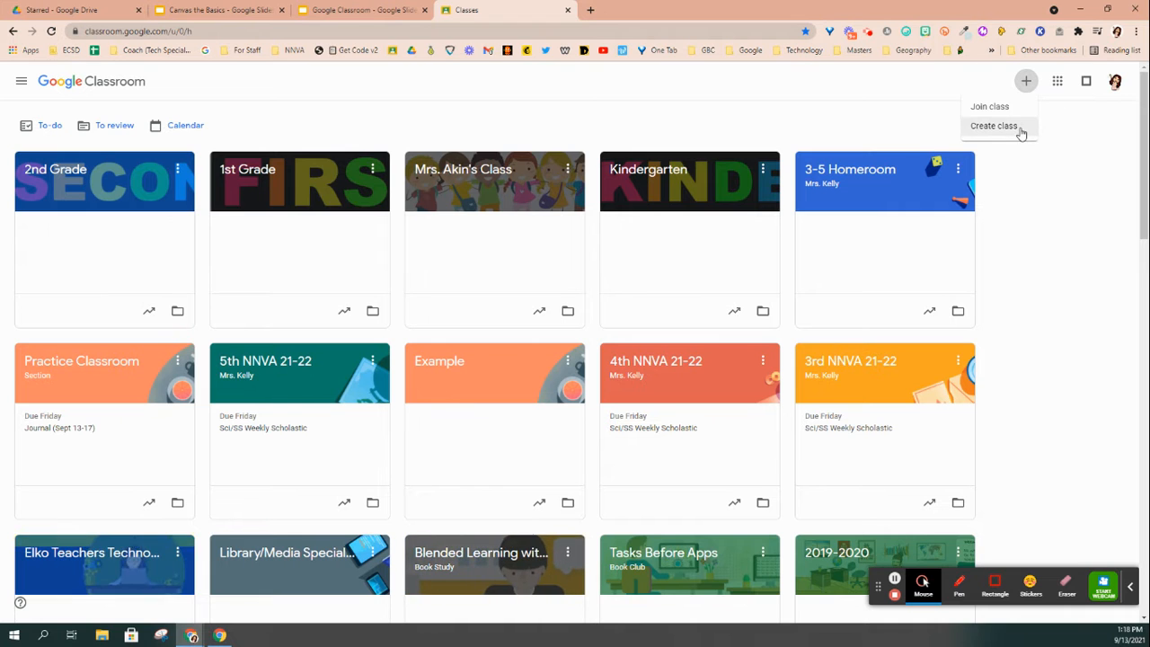
{"action": "left_click", "coordinate": [1019, 127]}
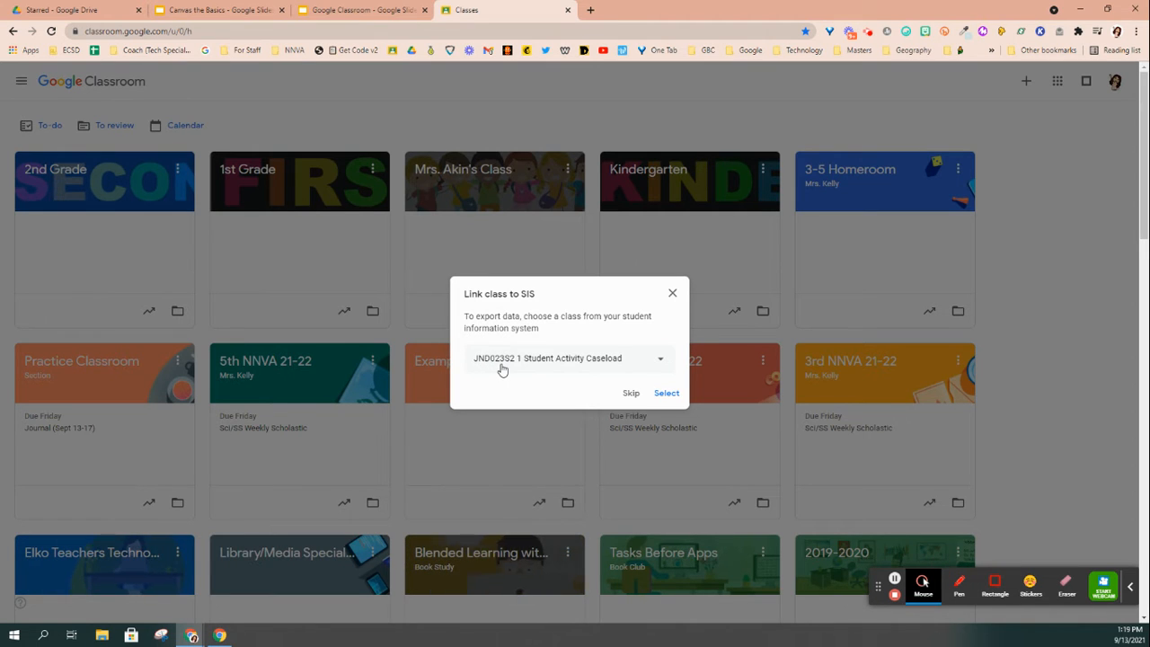
{"action": "left_click", "coordinate": [630, 395]}
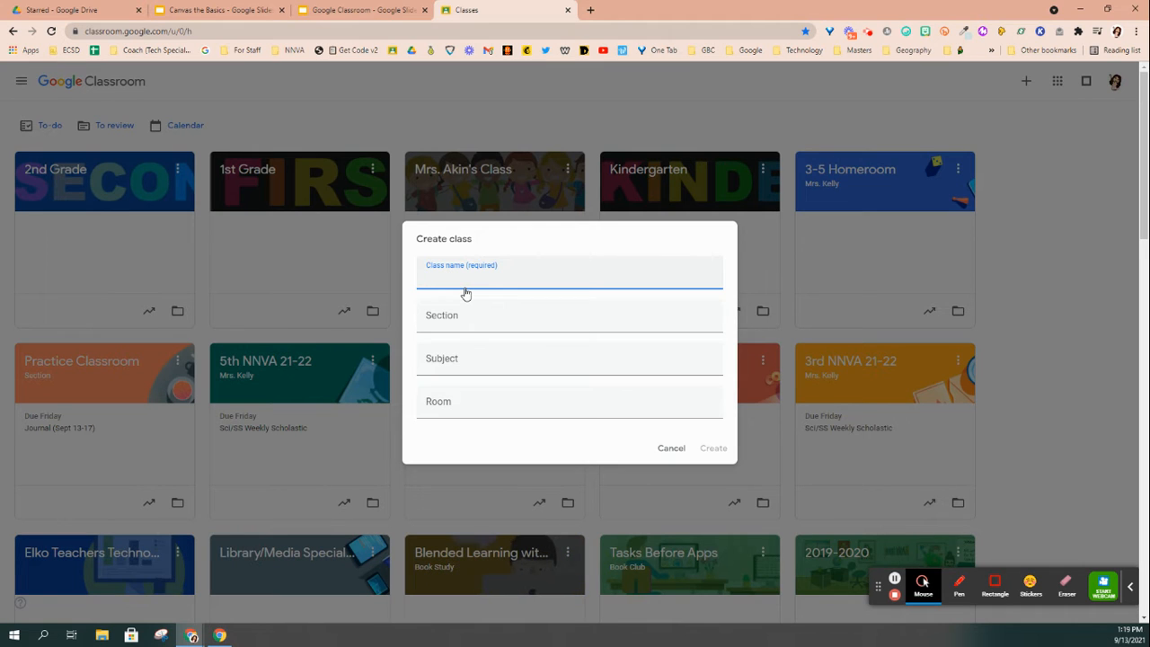
{"action": "type", "text": "E"}
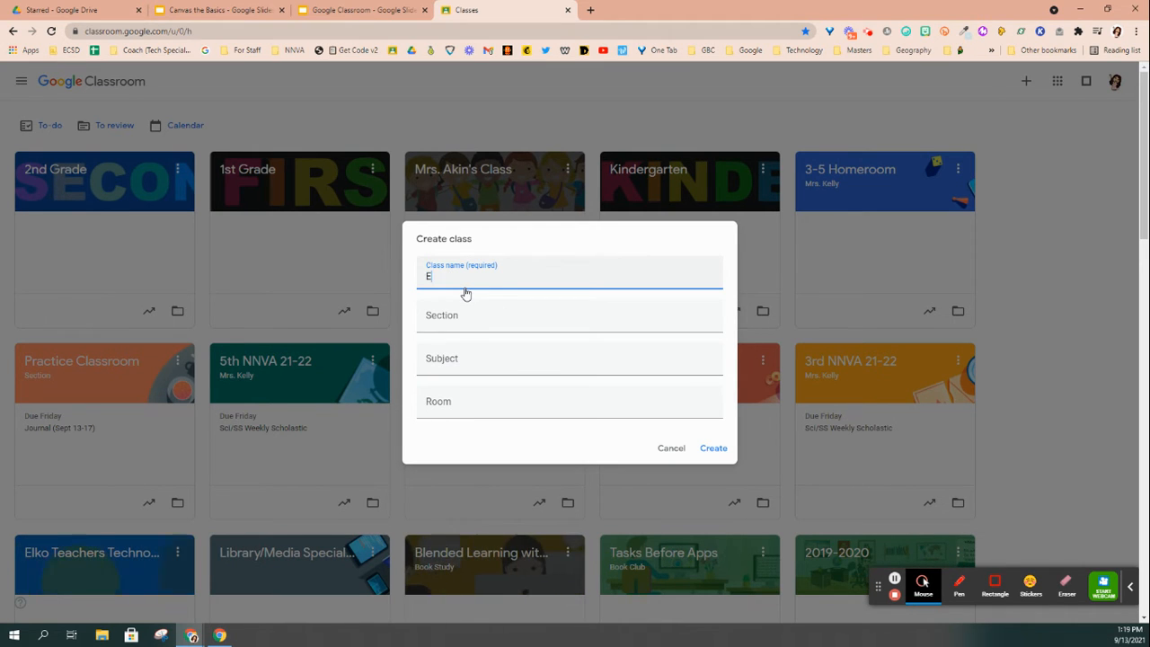
{"action": "type", "text": "xample "}
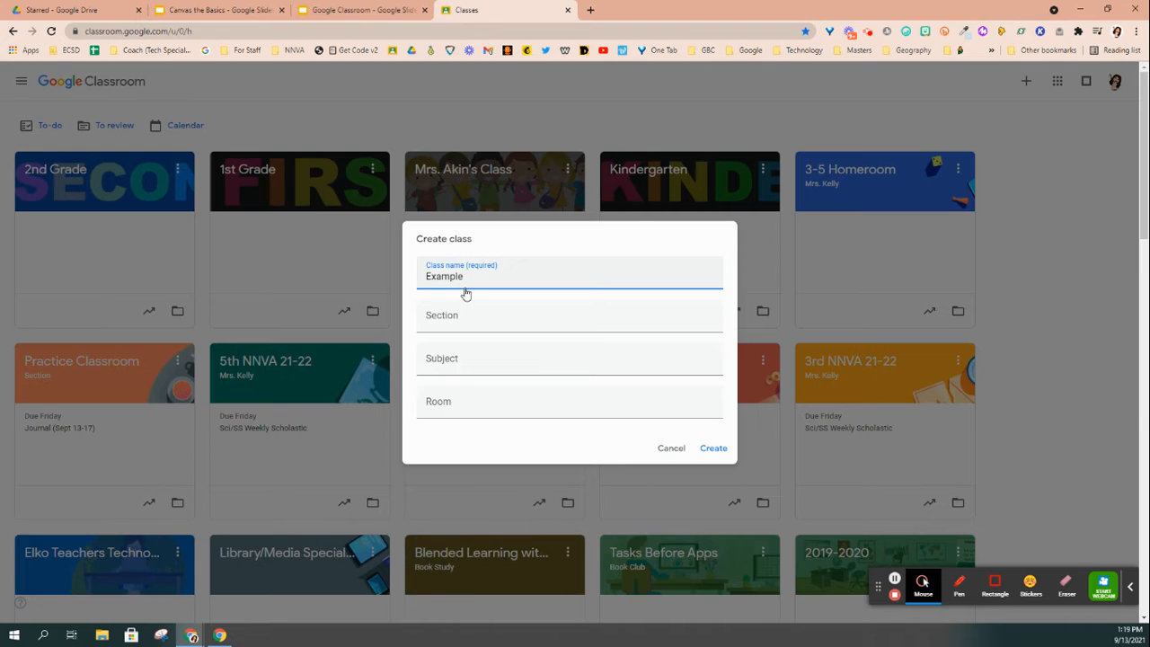
{"action": "type", "text": "#2"}
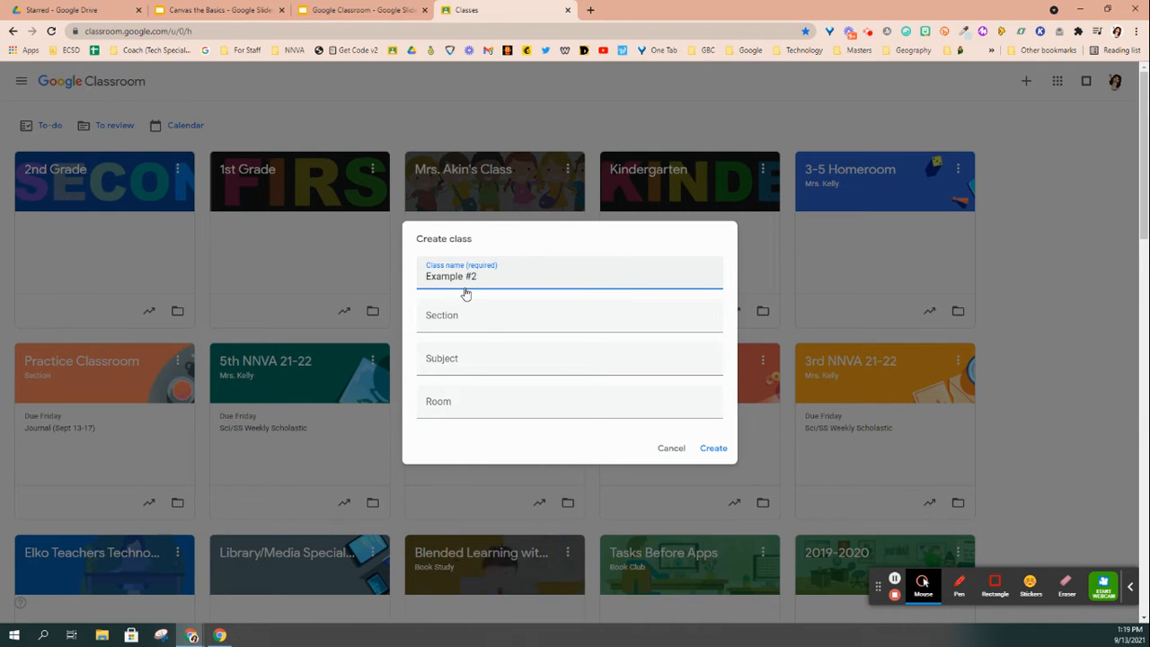
- Set the section to "Period", leave subject and room empty, and create the class
{"action": "left_click", "coordinate": [470, 316]}
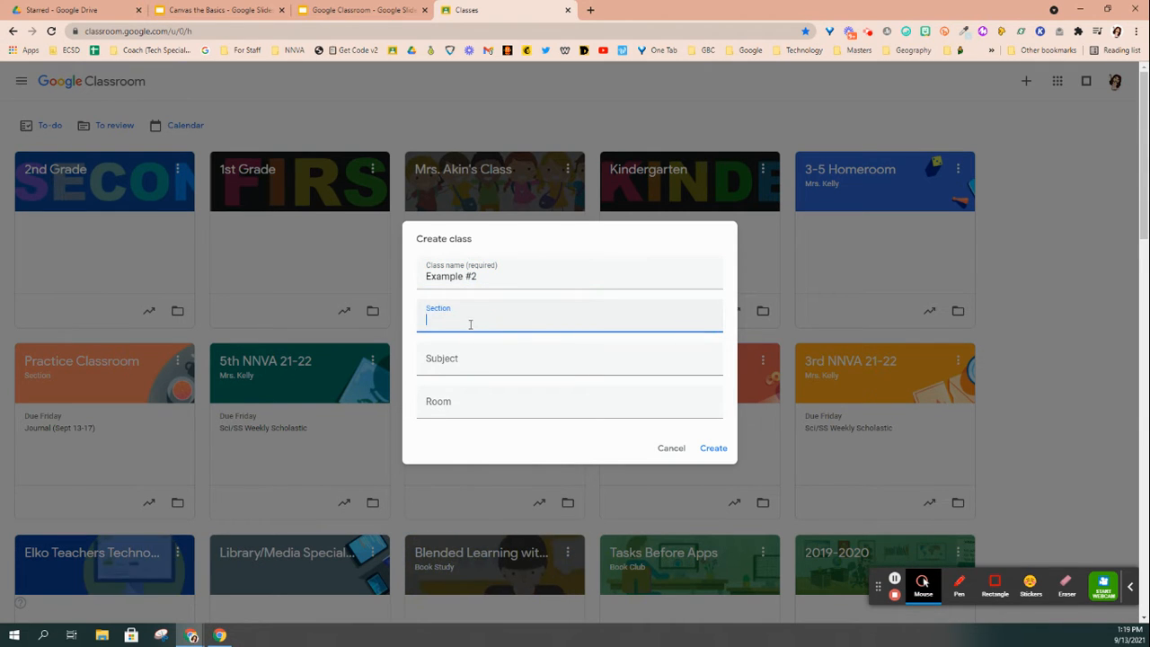
{"action": "left_click", "coordinate": [471, 368]}
{"action": "left_click", "coordinate": [468, 403]}
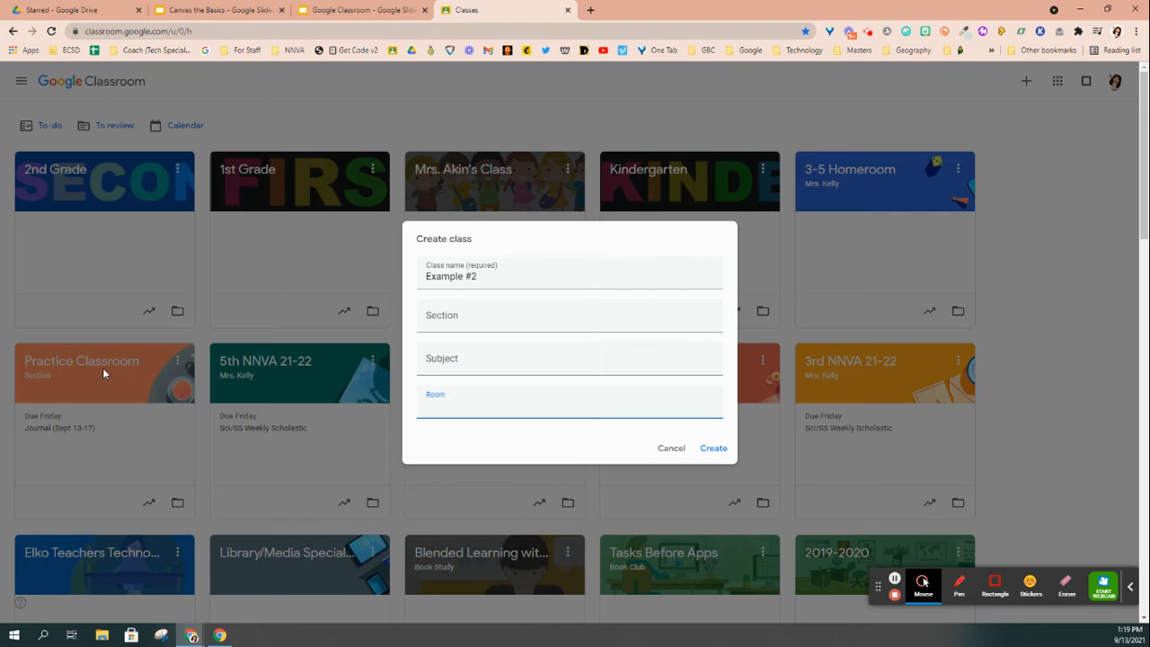
{"action": "left_click", "coordinate": [489, 316]}
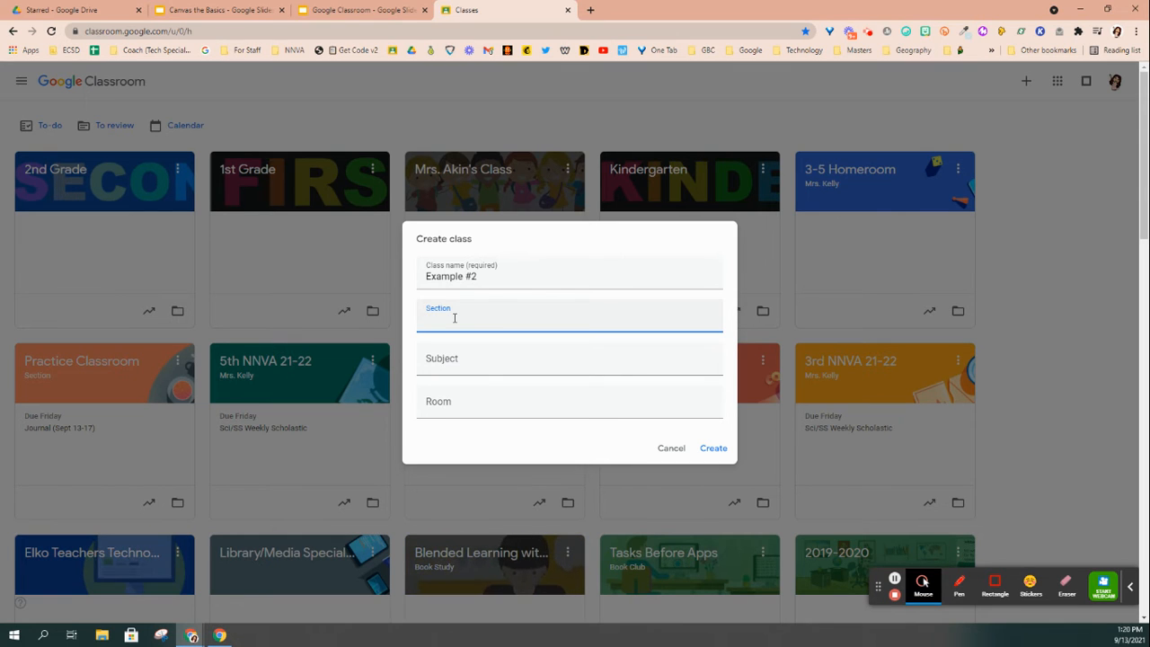
{"action": "type", "text": "Period"}
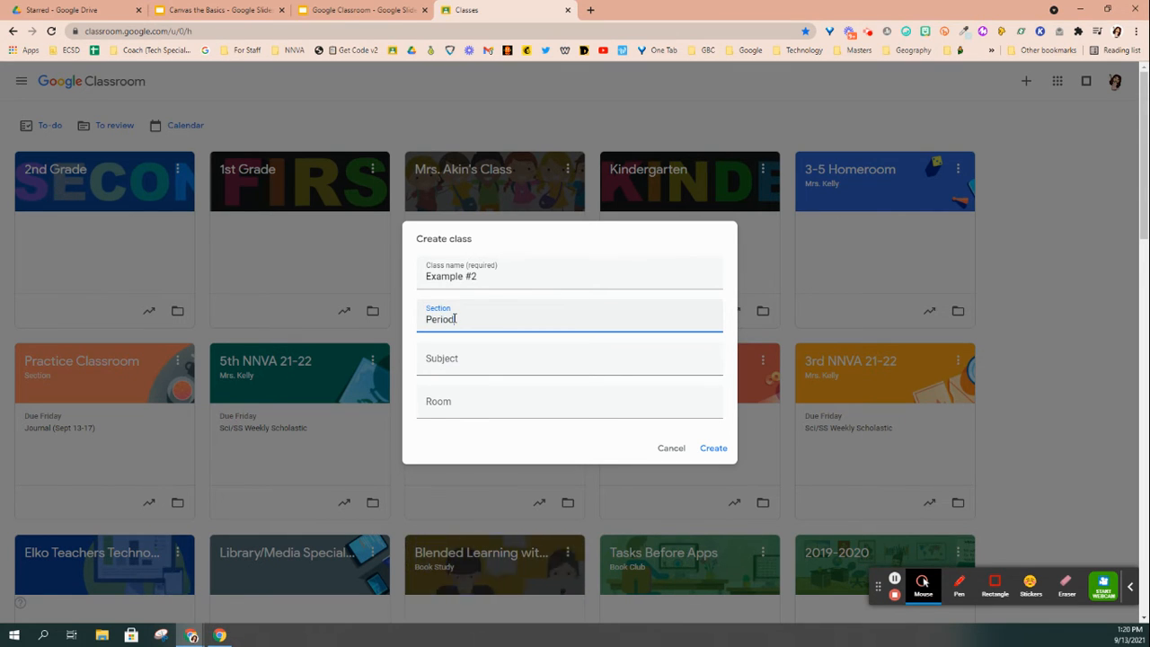
{"action": "left_click", "coordinate": [448, 360]}
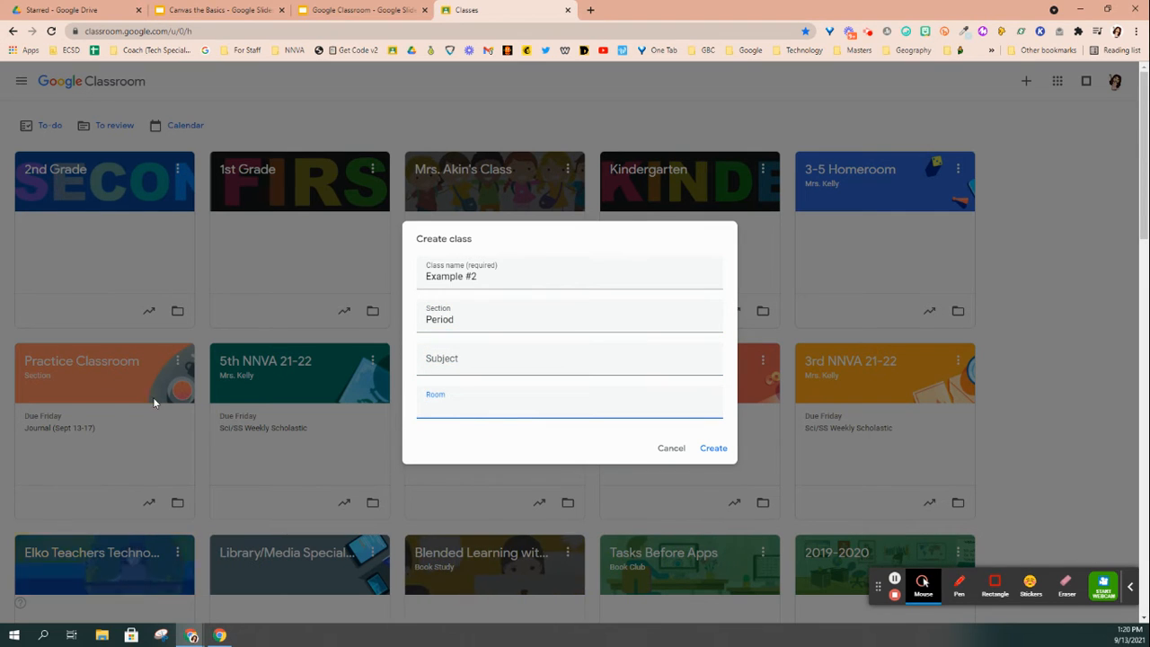
{"action": "left_click", "coordinate": [712, 448]}
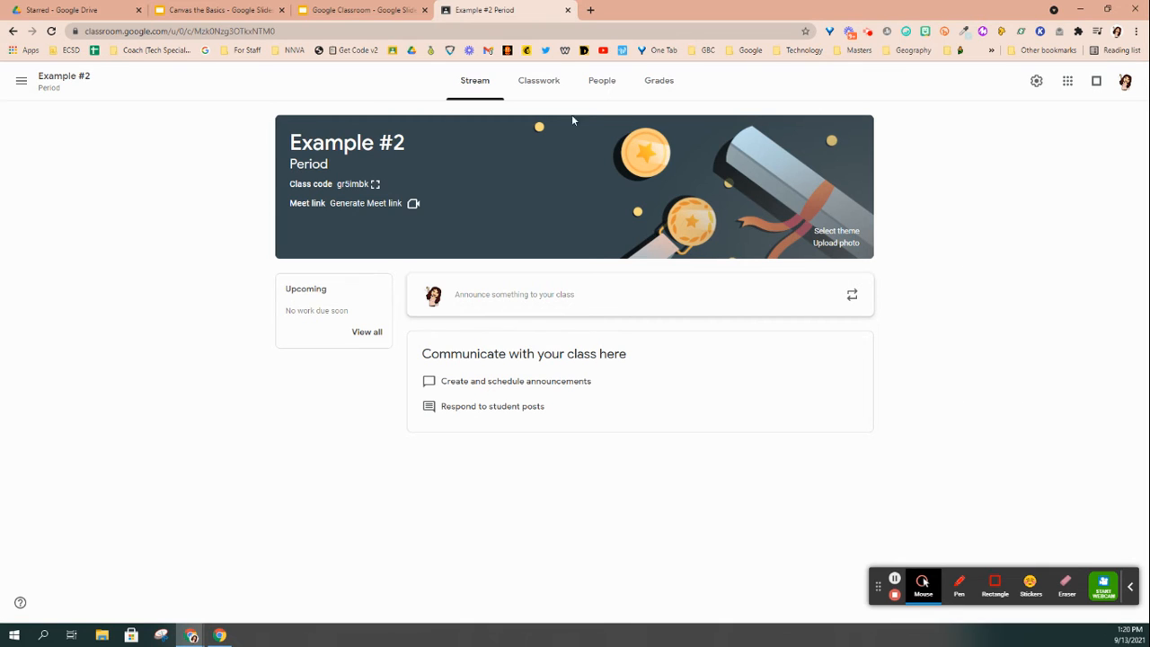
- View the theme gallery and the photo upload option for the class banner, leaving both without a selection
{"action": "left_click", "coordinate": [840, 233]}
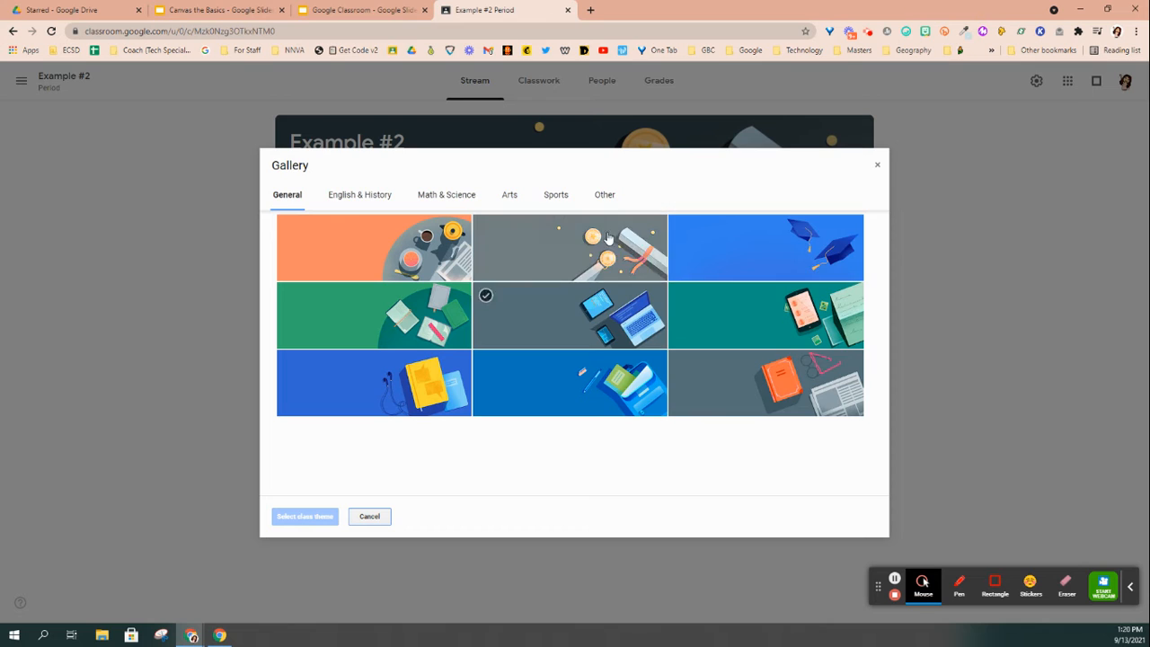
{"action": "left_click", "coordinate": [369, 515]}
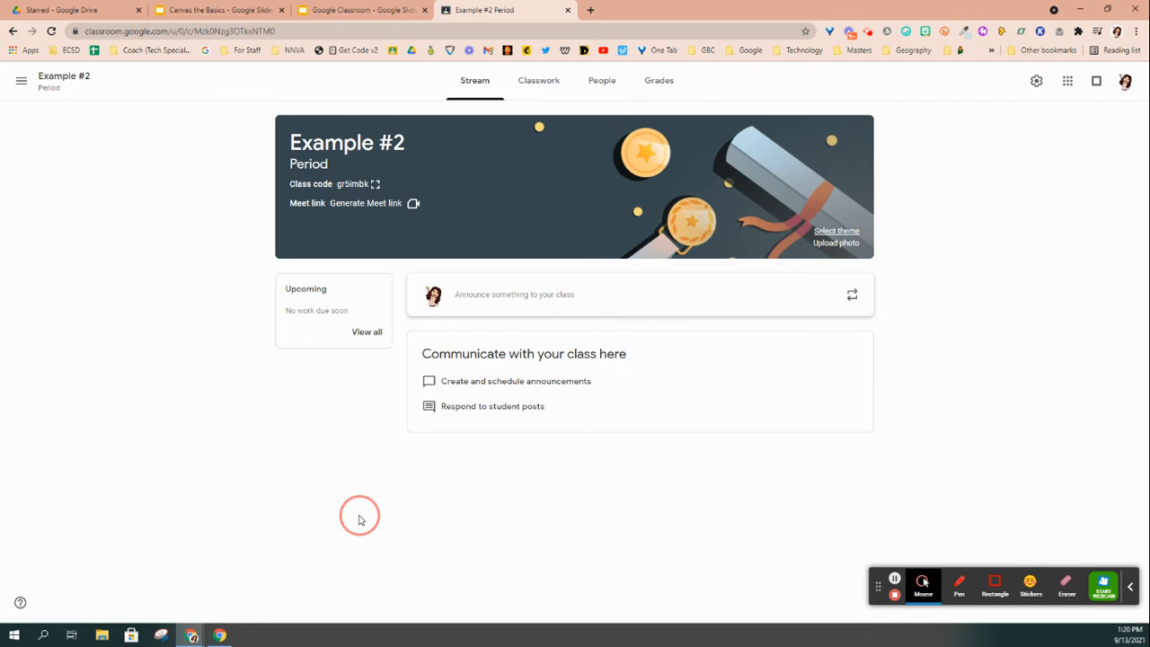
{"action": "left_click", "coordinate": [836, 244]}
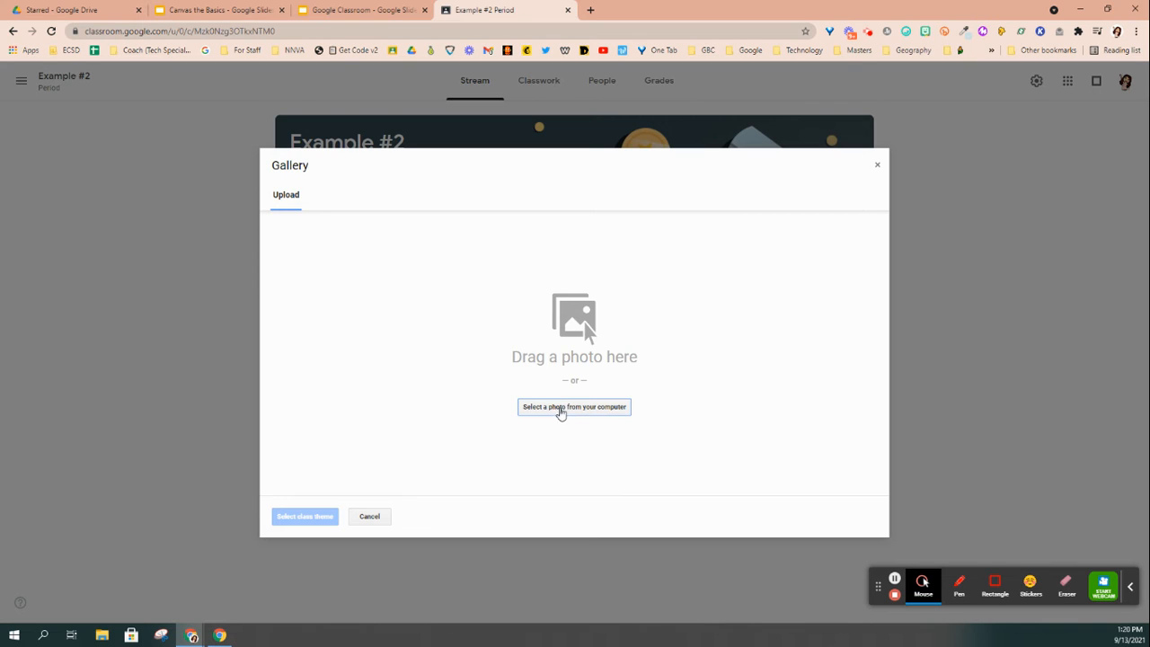
{"action": "left_click", "coordinate": [369, 519]}
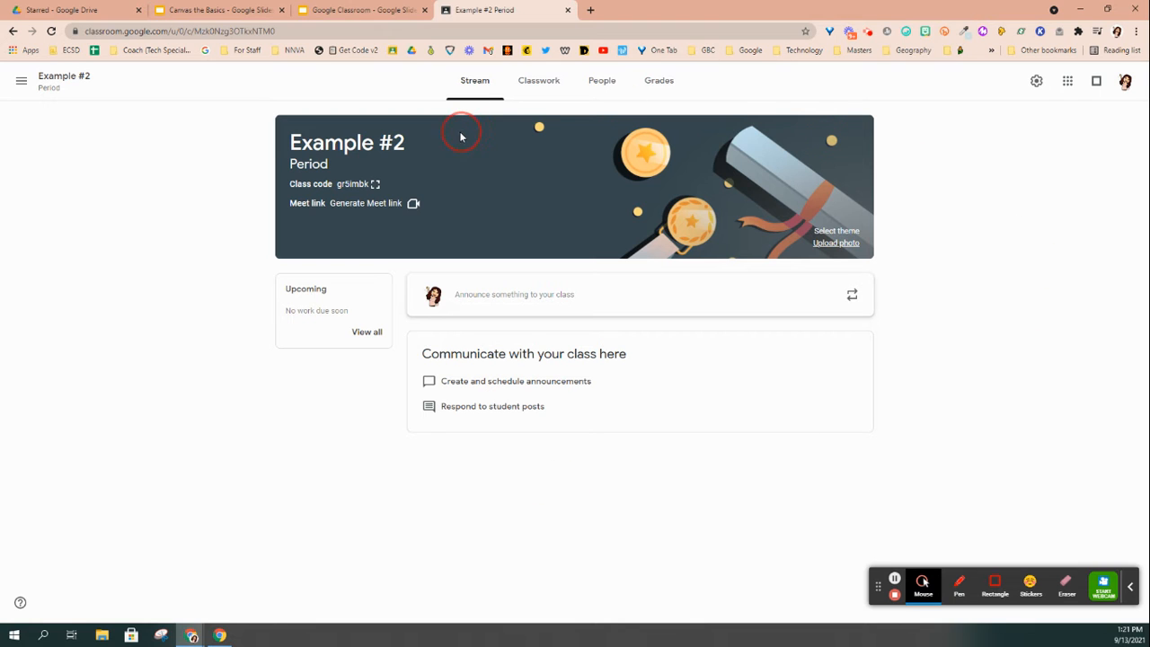
- Return to the Classes overview and look through all the class cards
{"action": "left_click", "coordinate": [20, 80]}
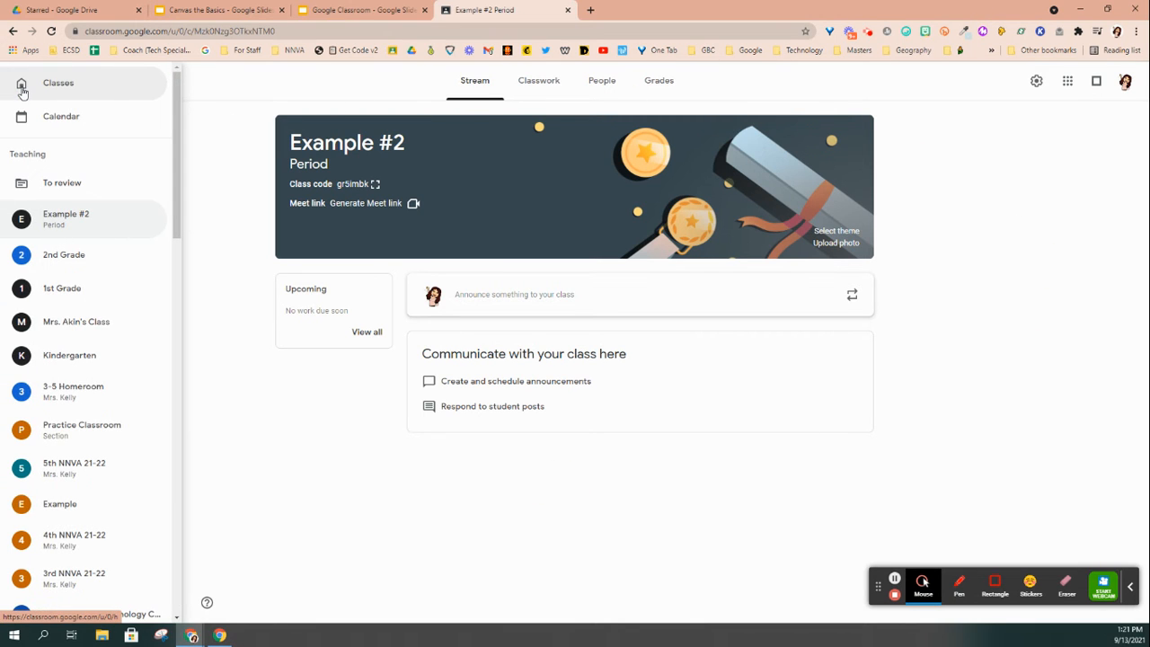
{"action": "left_click", "coordinate": [22, 90]}
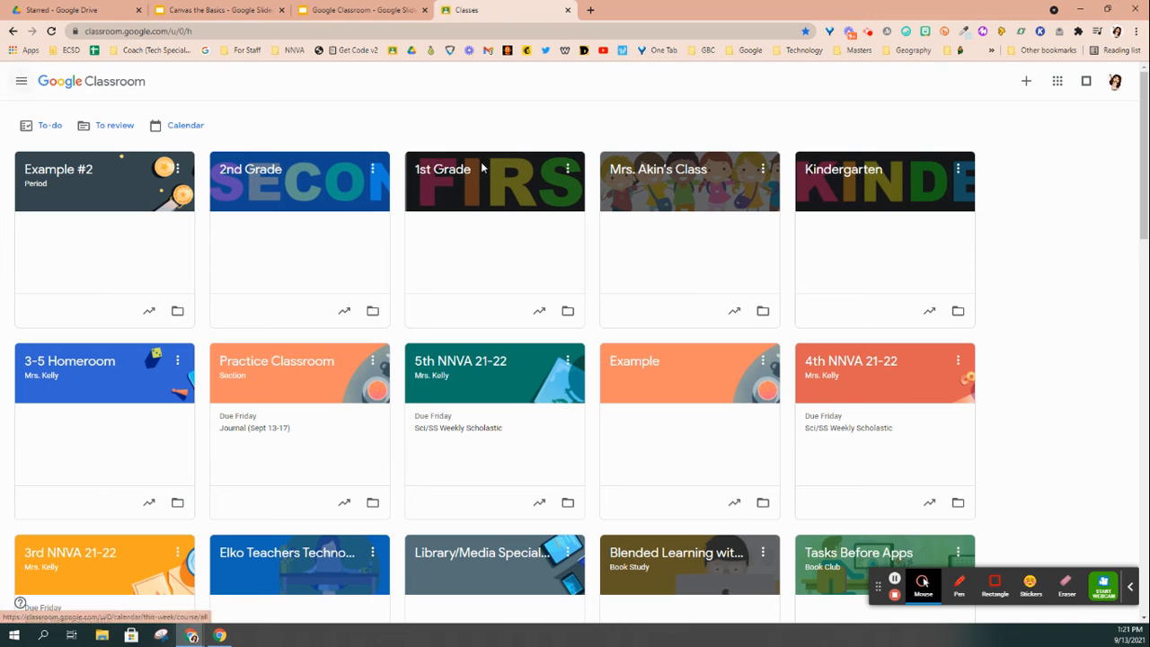
{"action": "scroll", "coordinate": [710, 285], "scroll_direction": "down", "scroll_amount": 4}
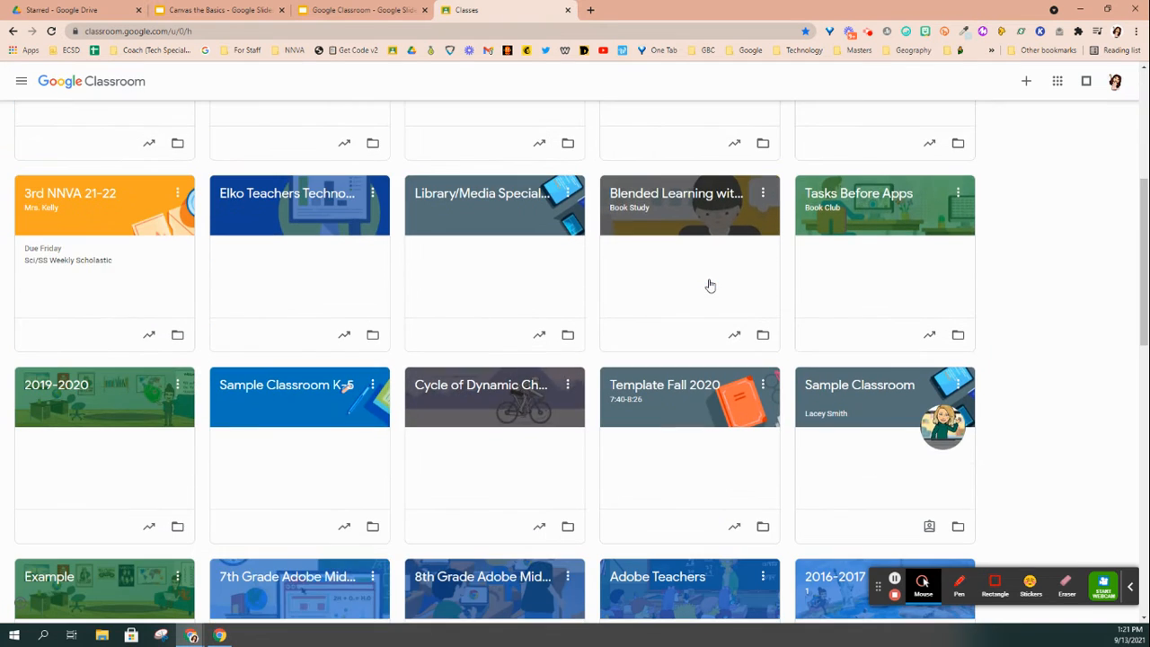
{"action": "scroll", "coordinate": [710, 285], "scroll_direction": "down", "scroll_amount": 1}
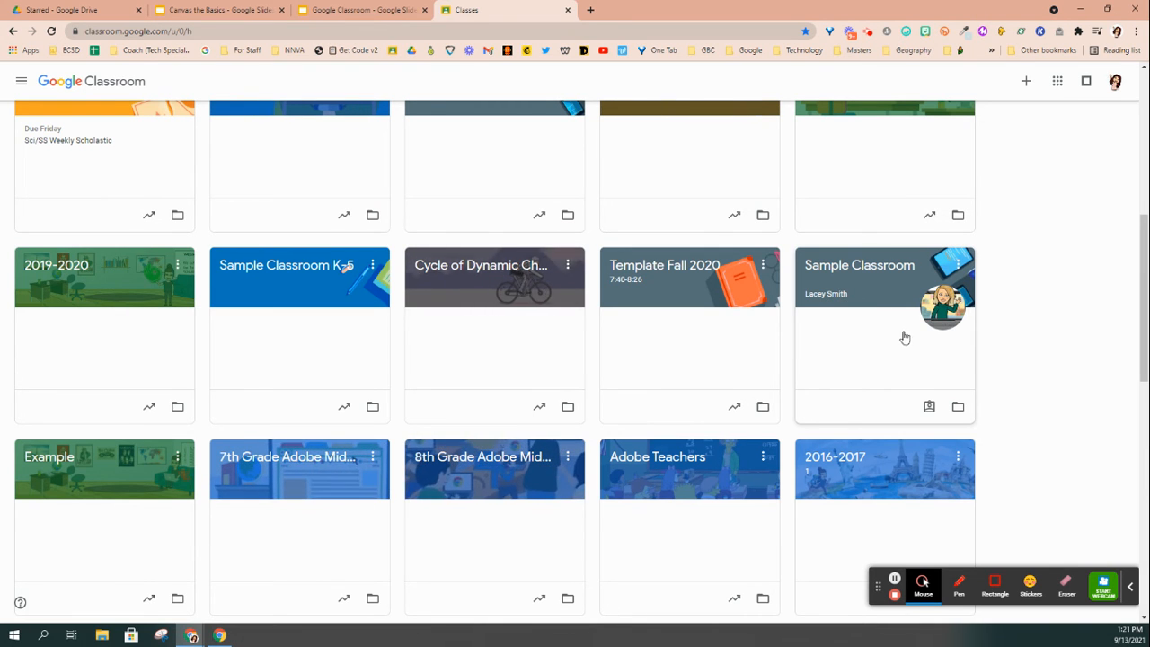
{"action": "scroll", "coordinate": [897, 327], "scroll_direction": "up", "scroll_amount": 5}
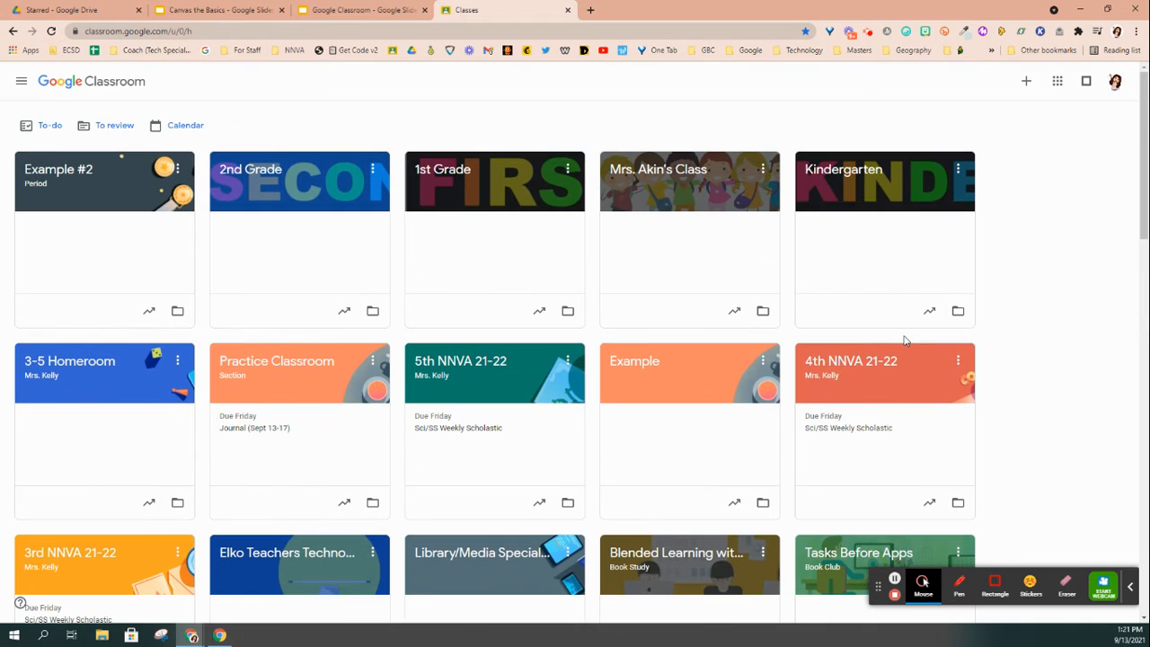
- Copy the invite link of the Example #2 class from its card options
{"action": "left_click", "coordinate": [176, 169]}
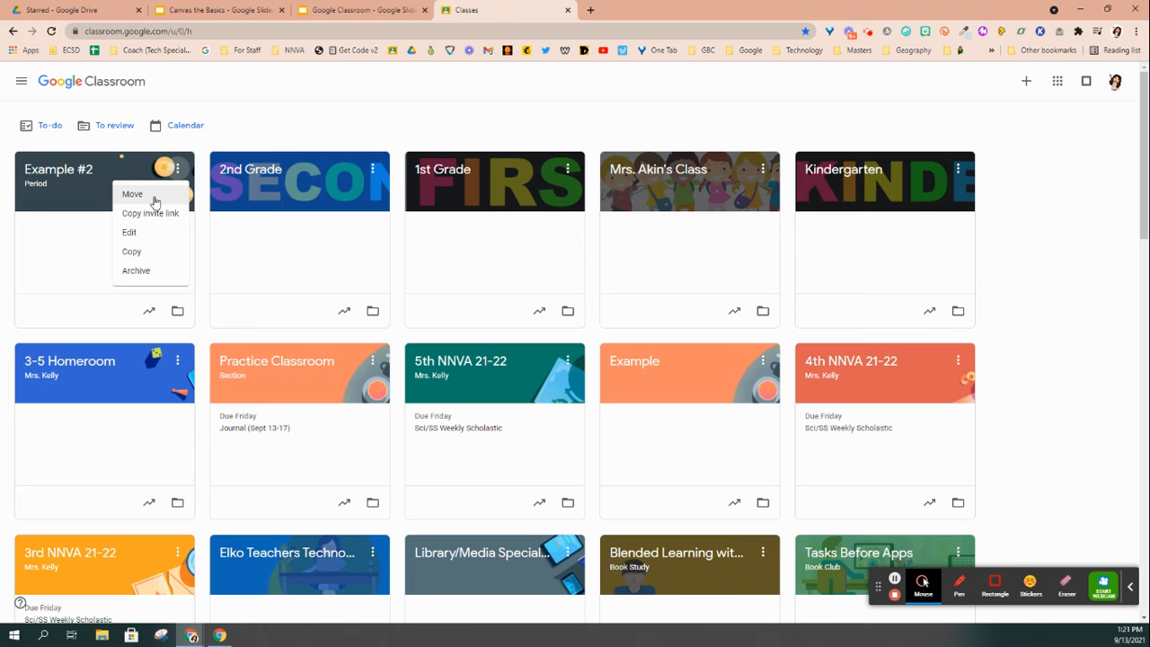
{"action": "left_click", "coordinate": [286, 140]}
{"action": "mouse_move", "coordinate": [117, 191]}
{"action": "left_mouse_down"}
{"action": "mouse_move", "coordinate": [548, 200]}
{"action": "mouse_move", "coordinate": [120, 181]}
{"action": "left_mouse_up"}
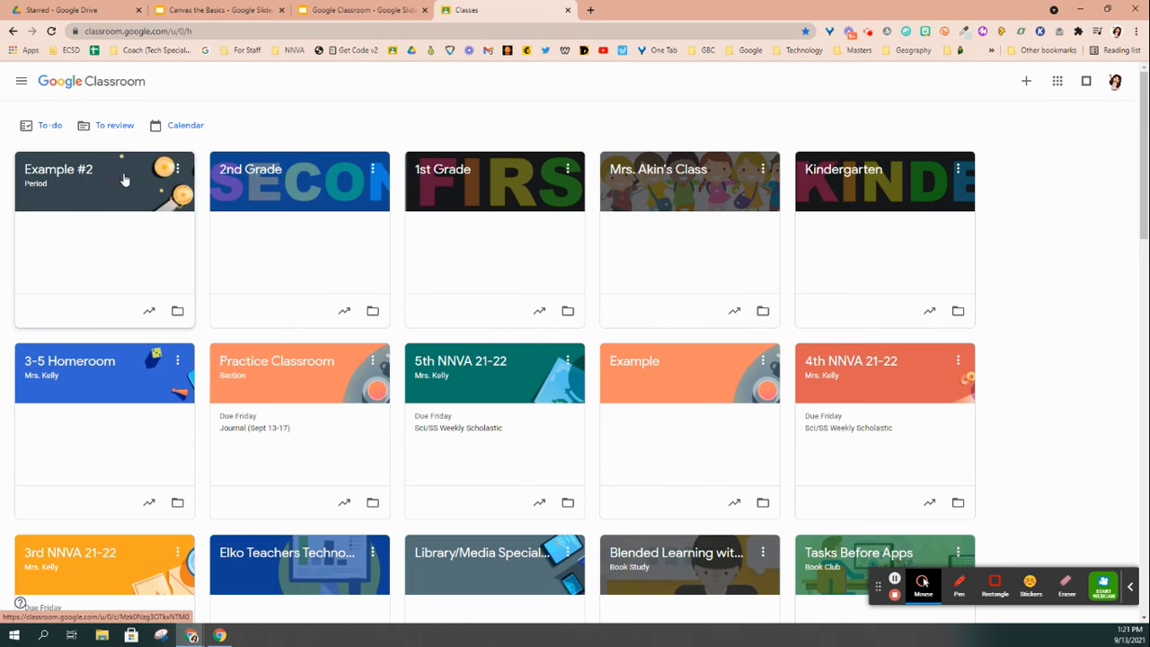
{"action": "left_click", "coordinate": [177, 169]}
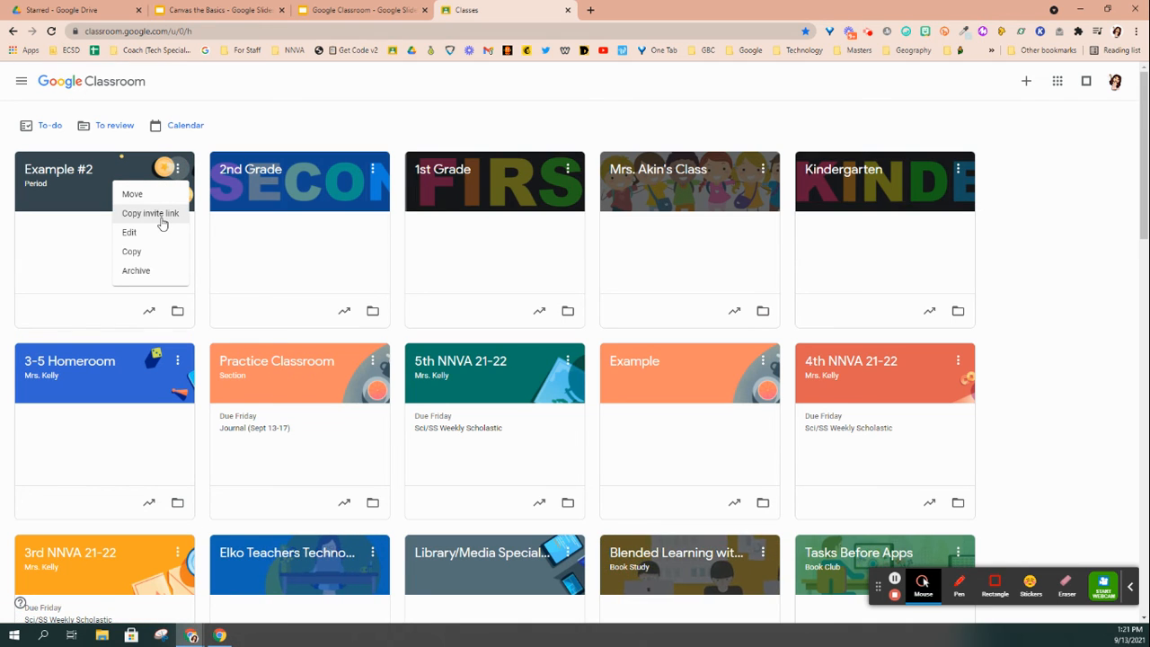
{"action": "left_click", "coordinate": [163, 221]}
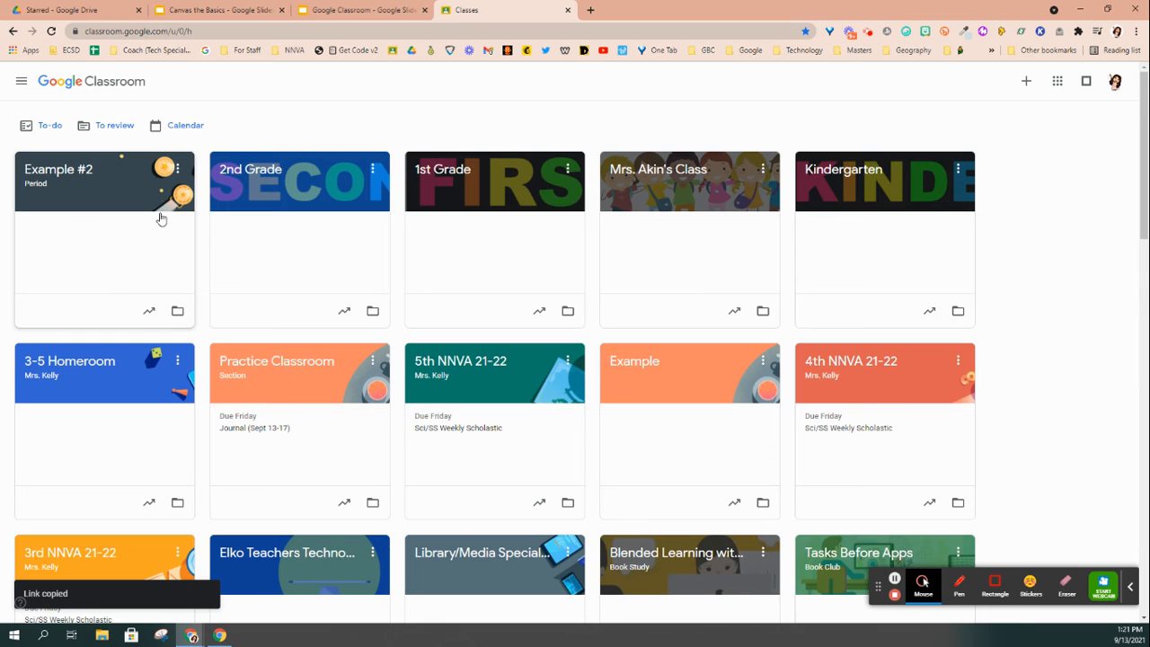
- Review the Archive option of the Example #2 class and locate the Archived classes entry in the navigation
{"action": "left_click", "coordinate": [176, 170]}
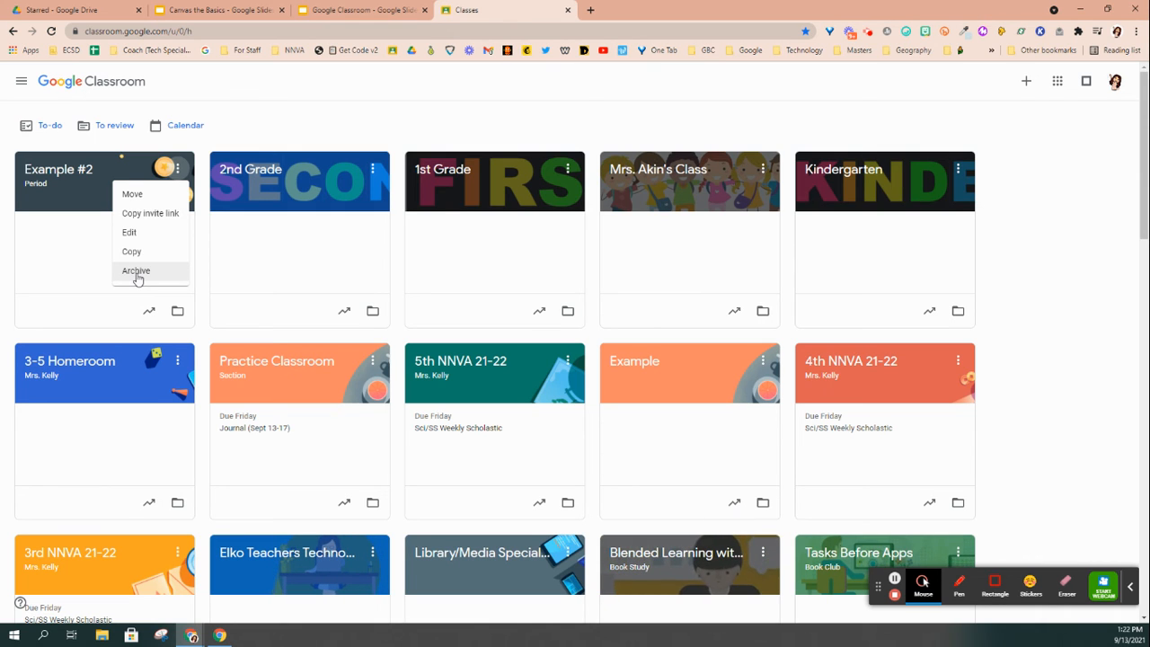
{"action": "left_click", "coordinate": [250, 127]}
{"action": "left_click", "coordinate": [22, 82]}
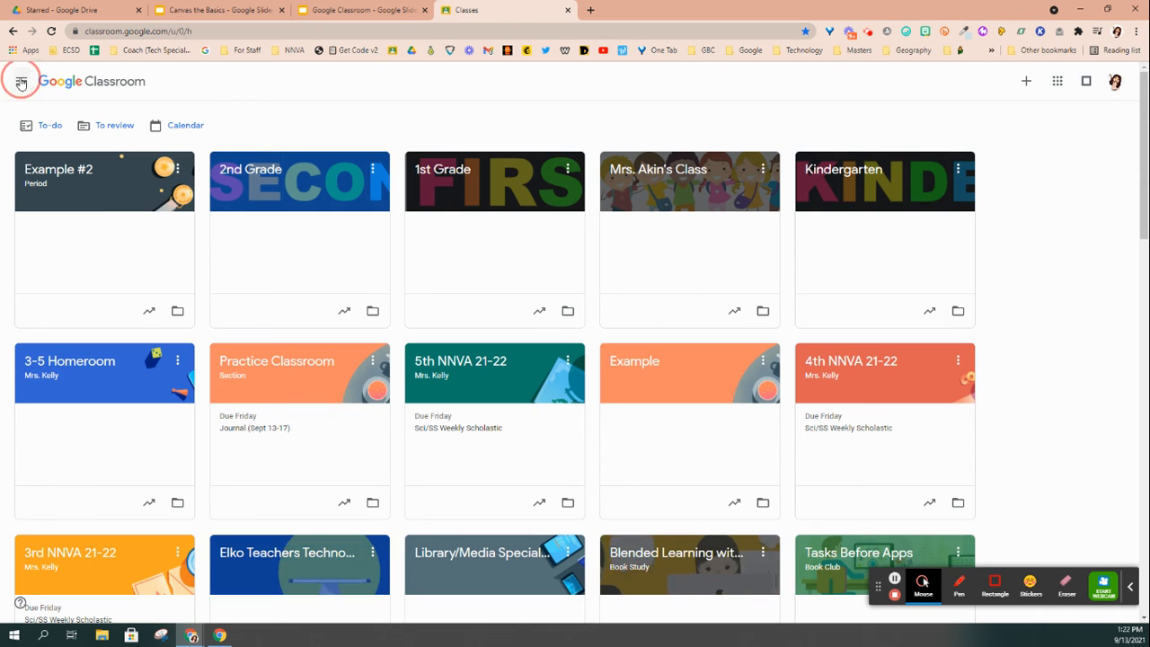
{"action": "scroll", "coordinate": [113, 253], "scroll_direction": "down", "scroll_amount": 12}
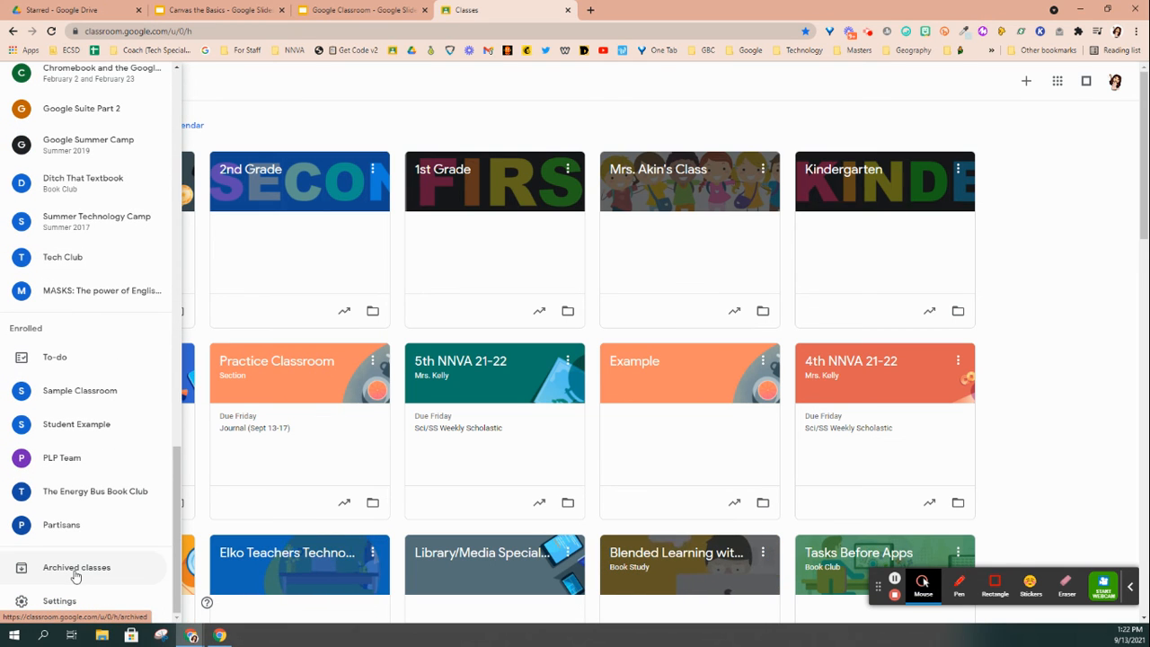
{"action": "left_click", "coordinate": [374, 128]}
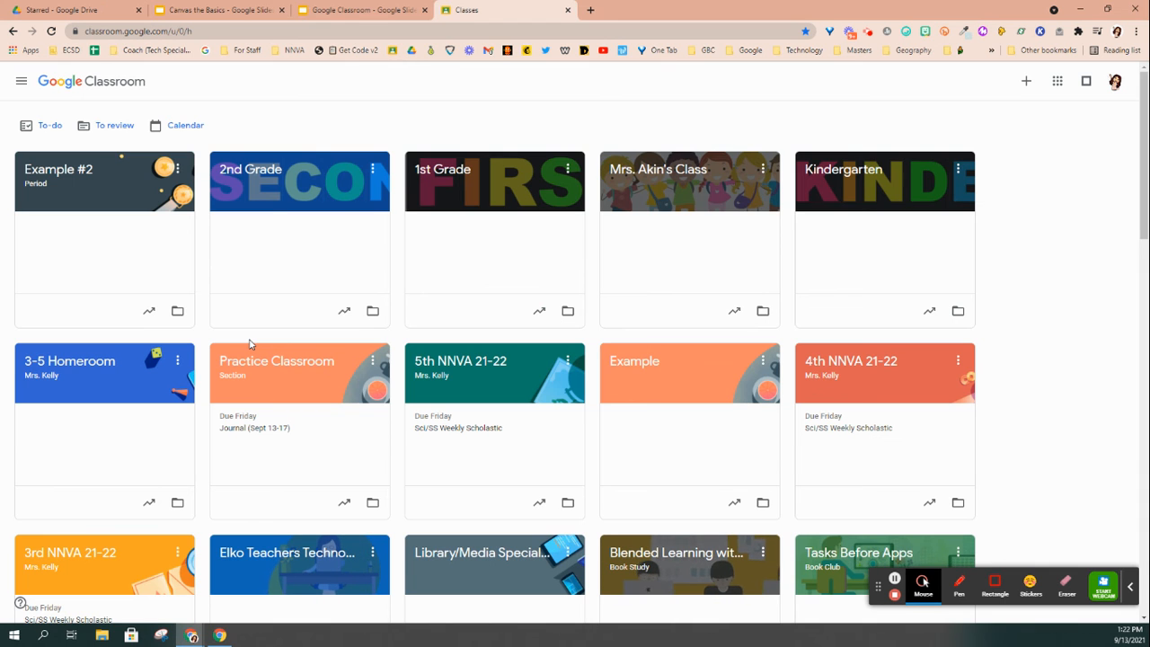
- Examine the shortcuts on the Sample Classroom card and view the available help options
{"action": "scroll", "coordinate": [1011, 270], "scroll_direction": "down", "scroll_amount": 1}
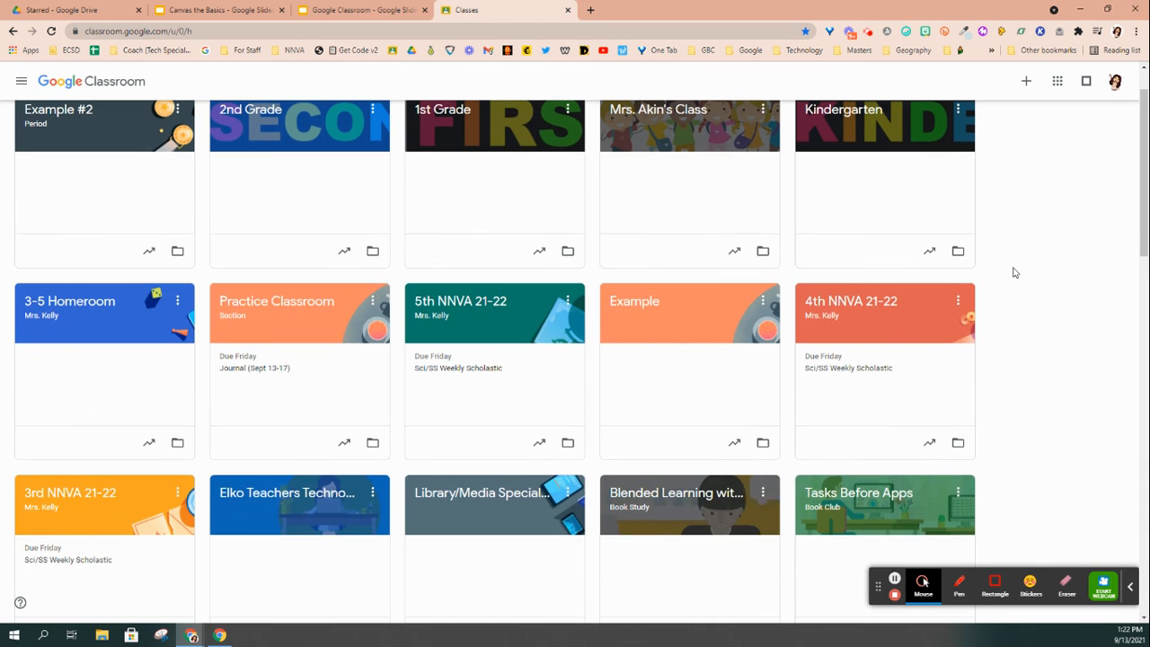
{"action": "scroll", "coordinate": [1012, 270], "scroll_direction": "down", "scroll_amount": 5}
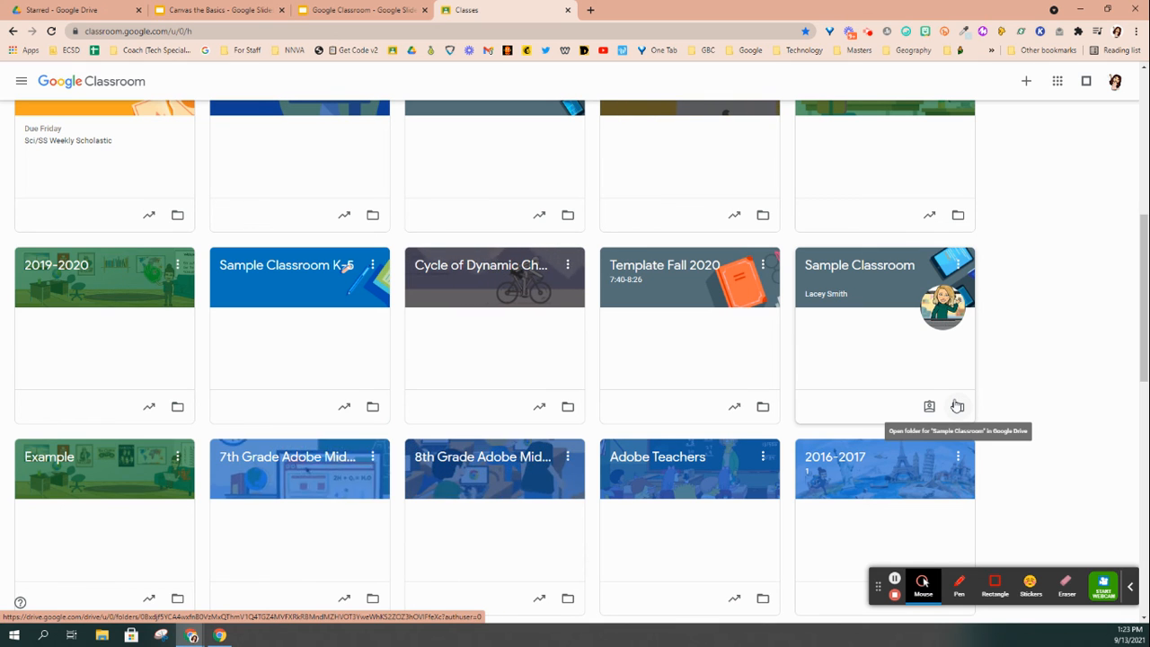
{"action": "left_click", "coordinate": [20, 603]}
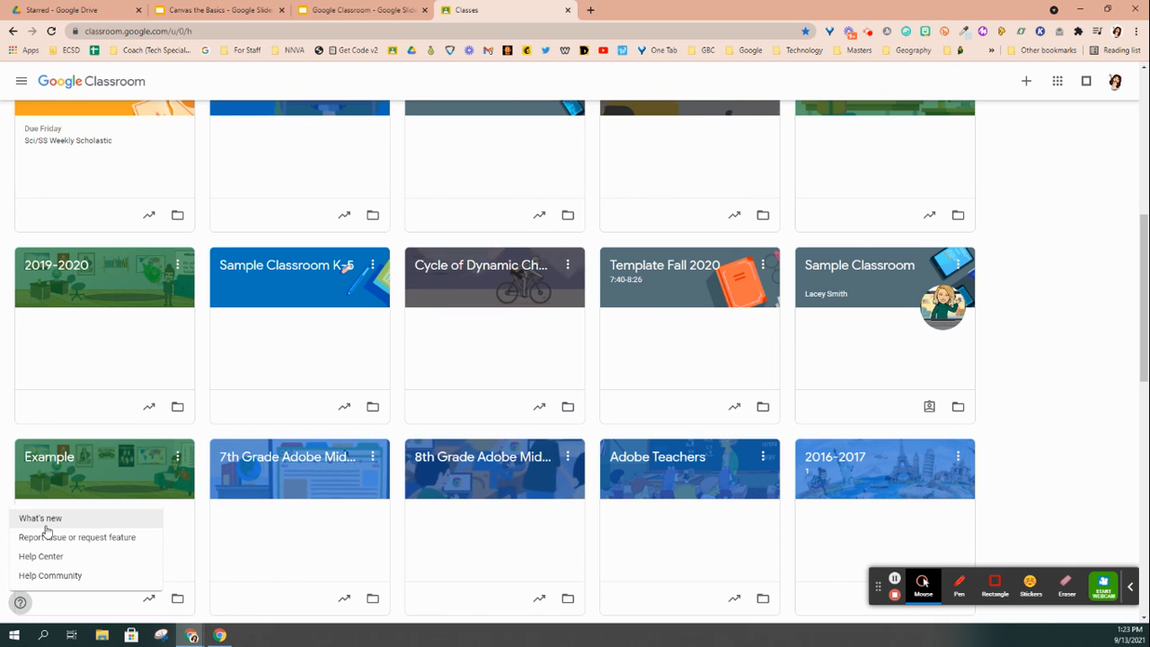
{"action": "left_click", "coordinate": [868, 32]}
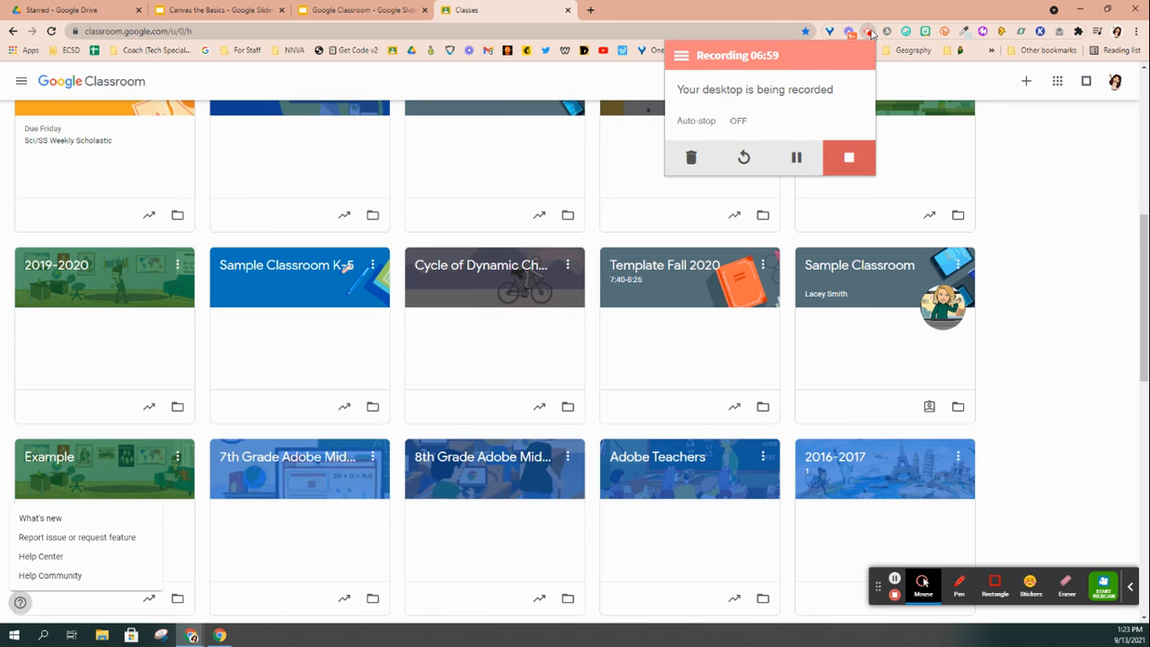